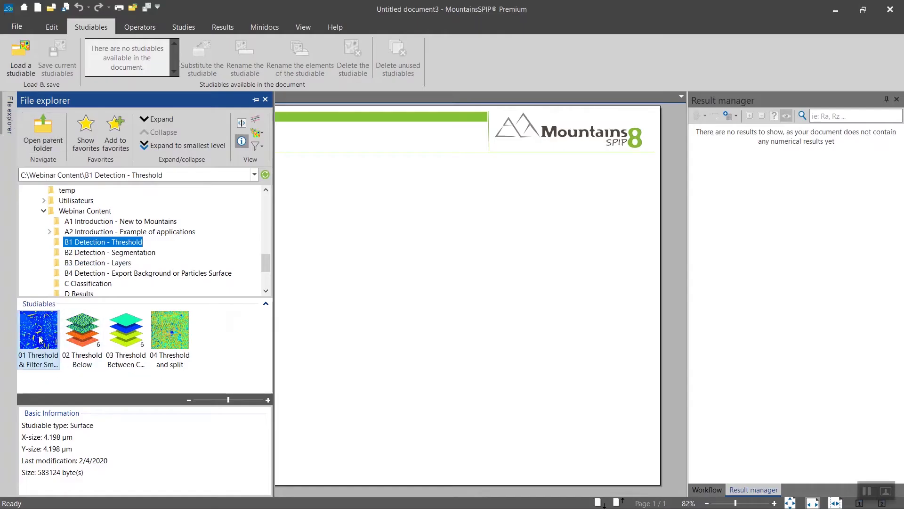
Step: Add the '01 Threshold & Filter Small' surface to the document as a pseudo-colour frame
drag(40, 339, 390, 280)
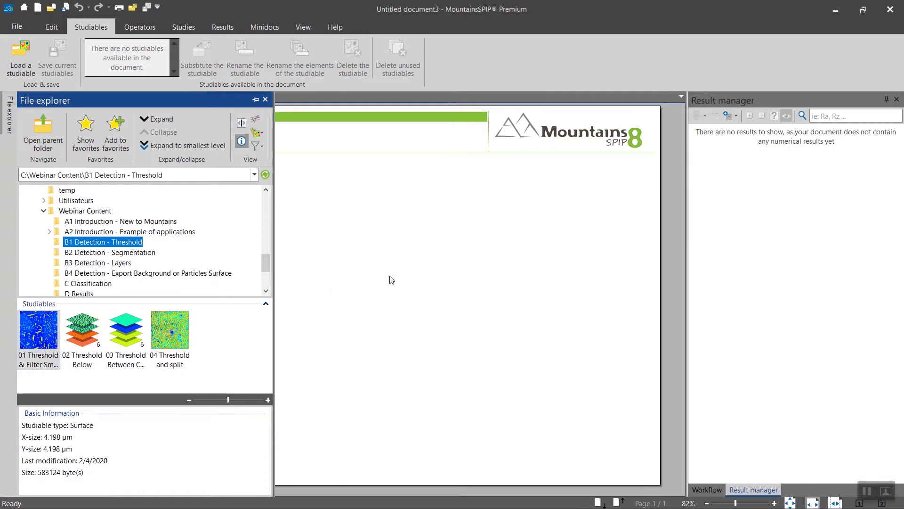
Step: Select the new pseudo-colour frame and display the document's workflow of studies
click(313, 197)
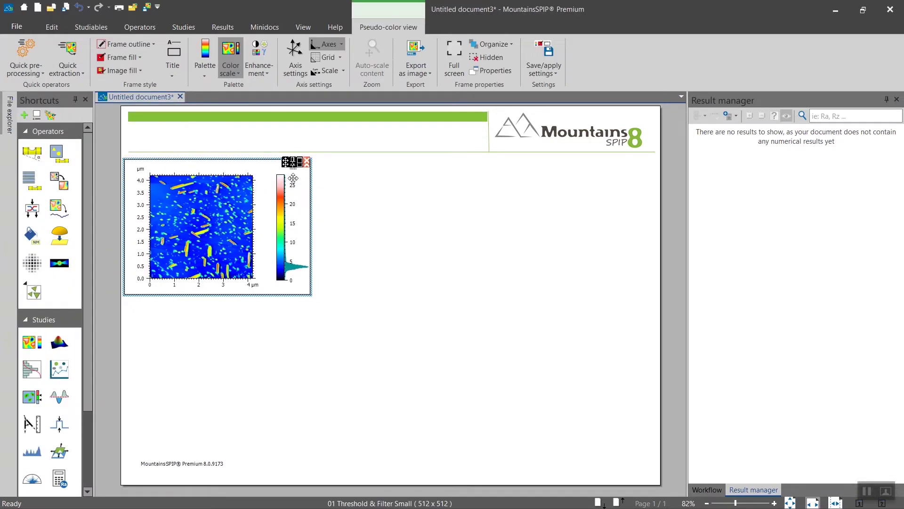
click(715, 490)
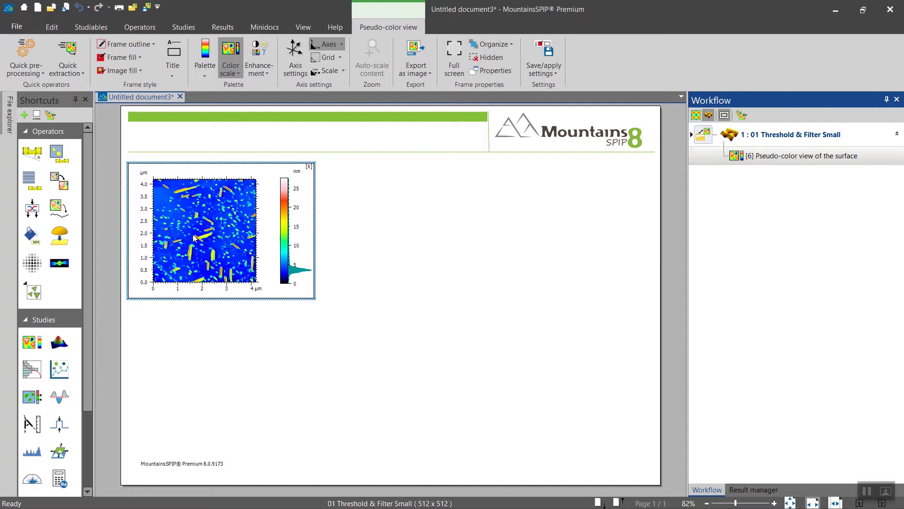
Step: Run a particle analysis on the surface and show its 409 detected particles full screen
click(181, 30)
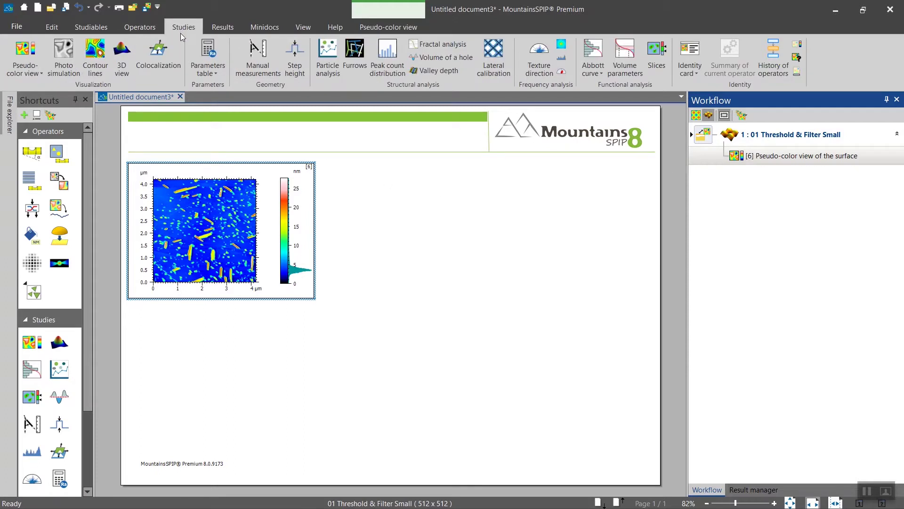
click(333, 74)
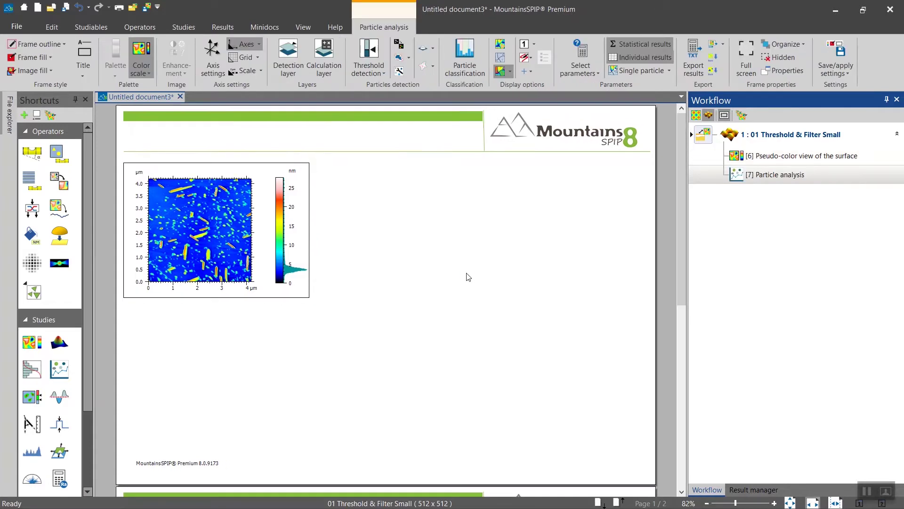
key(F11)
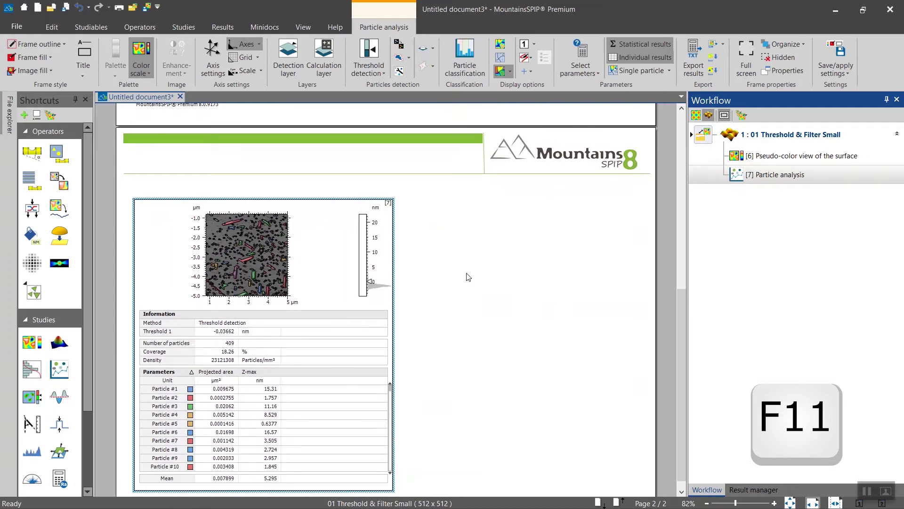
key(F11)
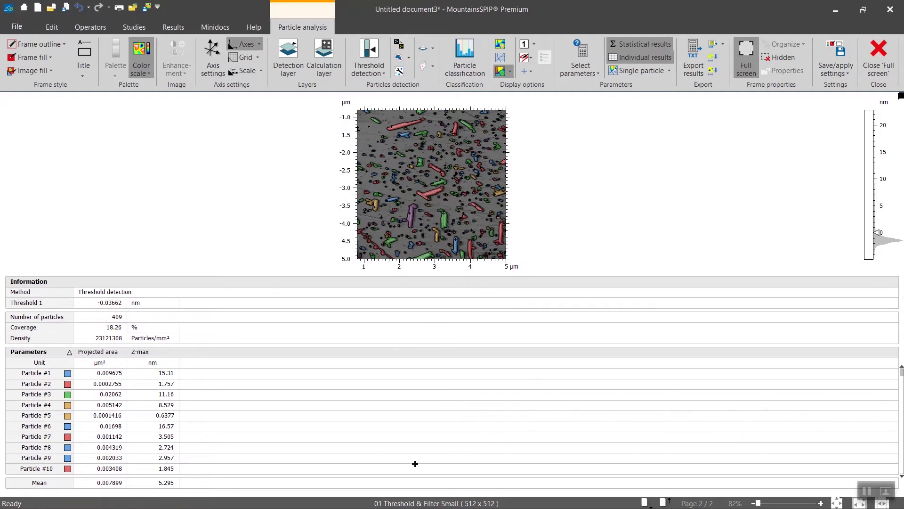
Step: Move the particle results table to the right side of the enlarged particle image
right_click(375, 382)
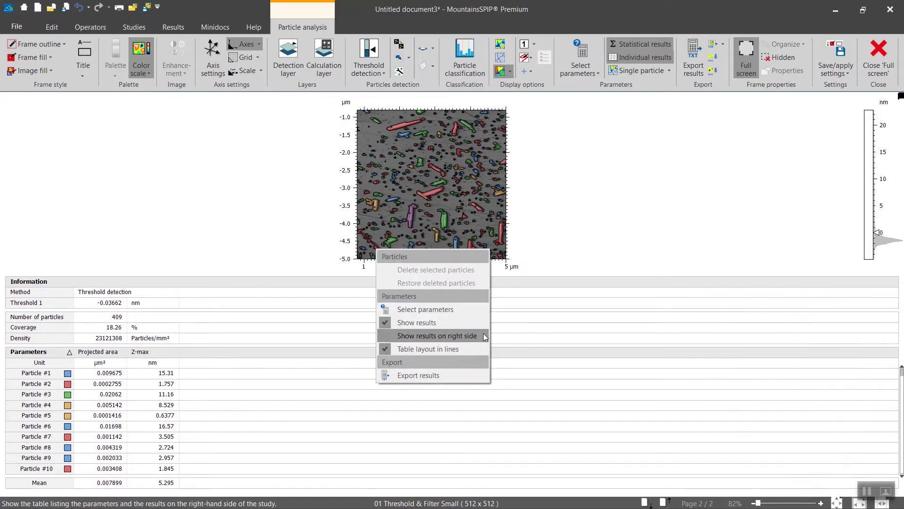
click(482, 334)
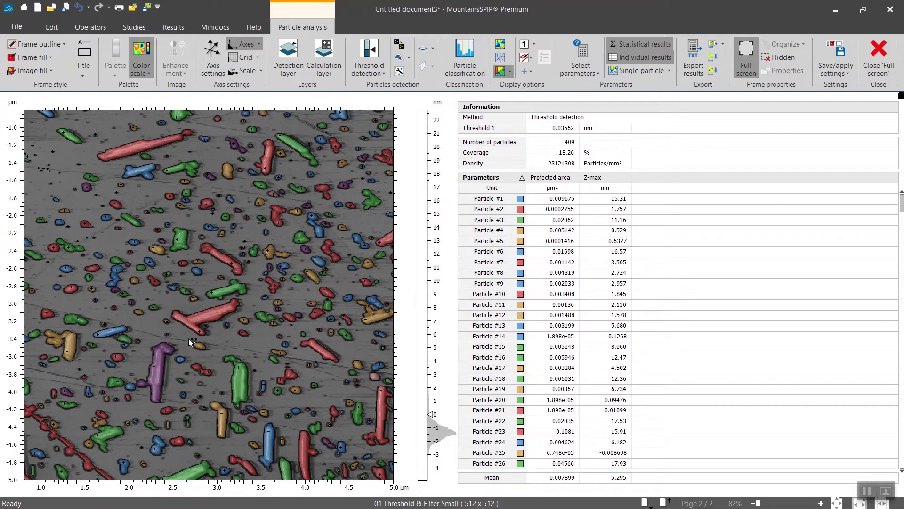
Step: Pick particles to find their rows and sort the table by projected area, largest Particle #290 (0.08535 µm²)
click(209, 312)
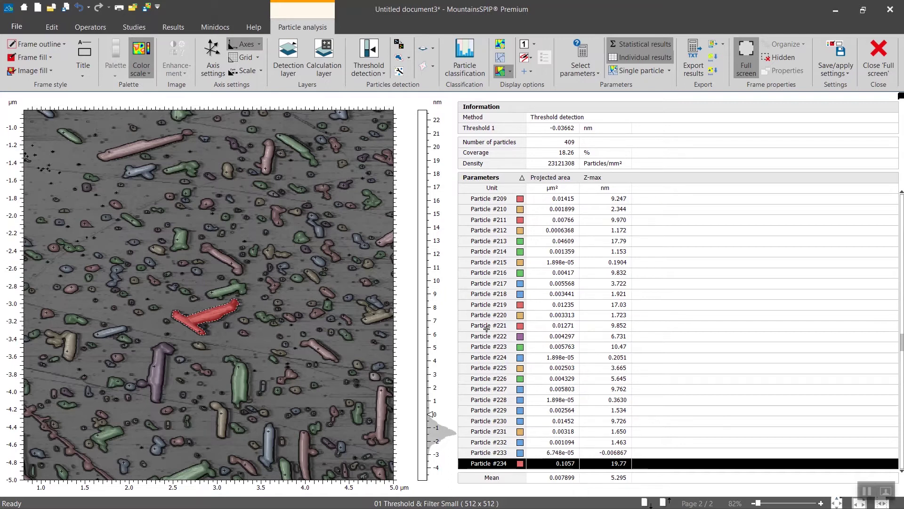
click(575, 178)
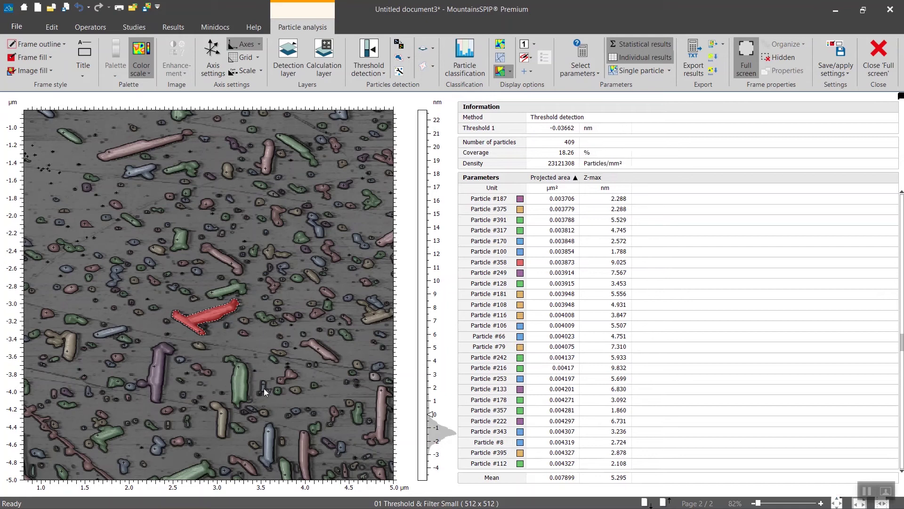
click(242, 381)
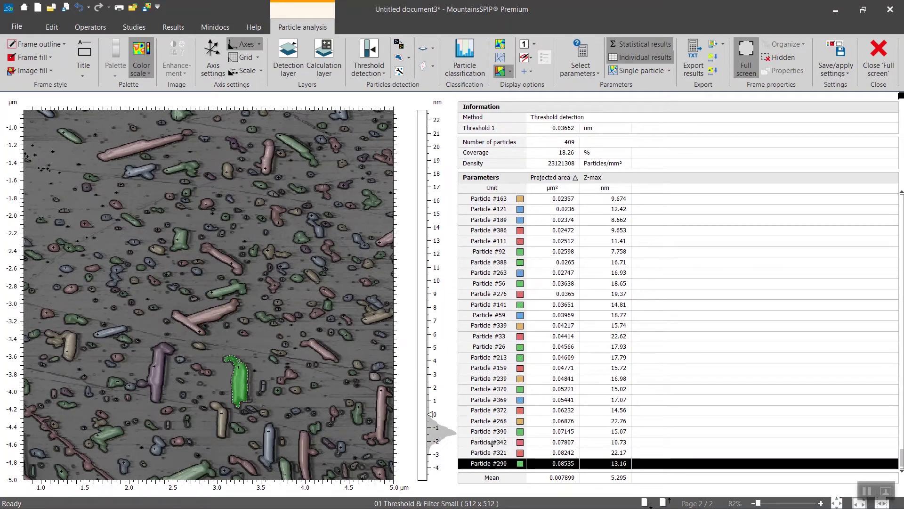
click(494, 441)
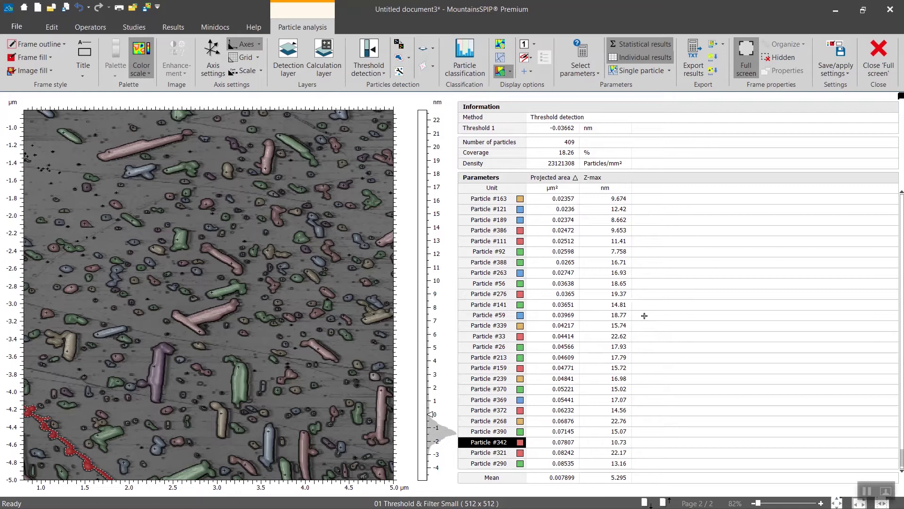
Step: Add the Volume parameter to the particle results table as a nm³ column
double_click(645, 315)
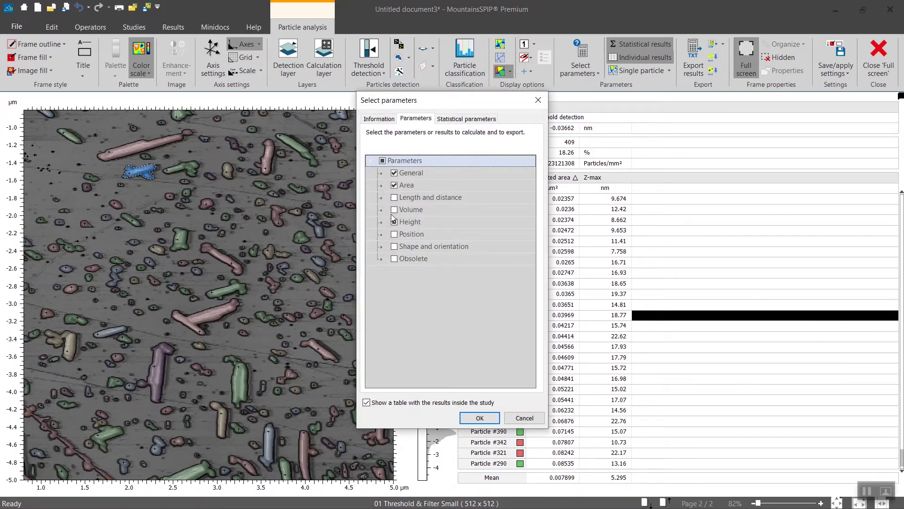
click(381, 222)
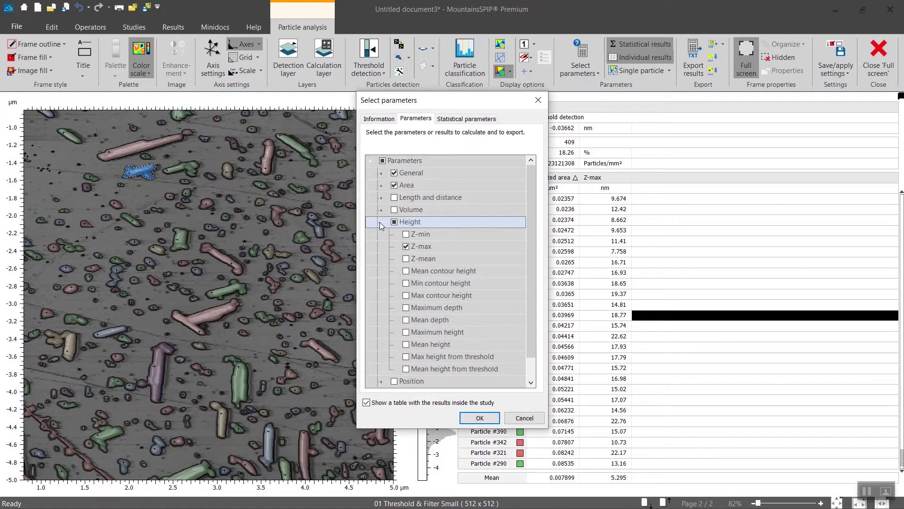
click(381, 222)
click(381, 210)
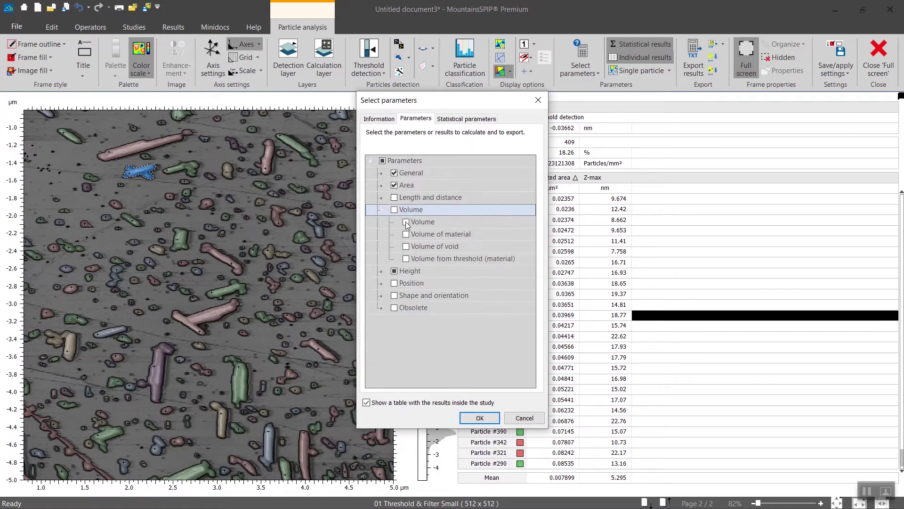
click(407, 225)
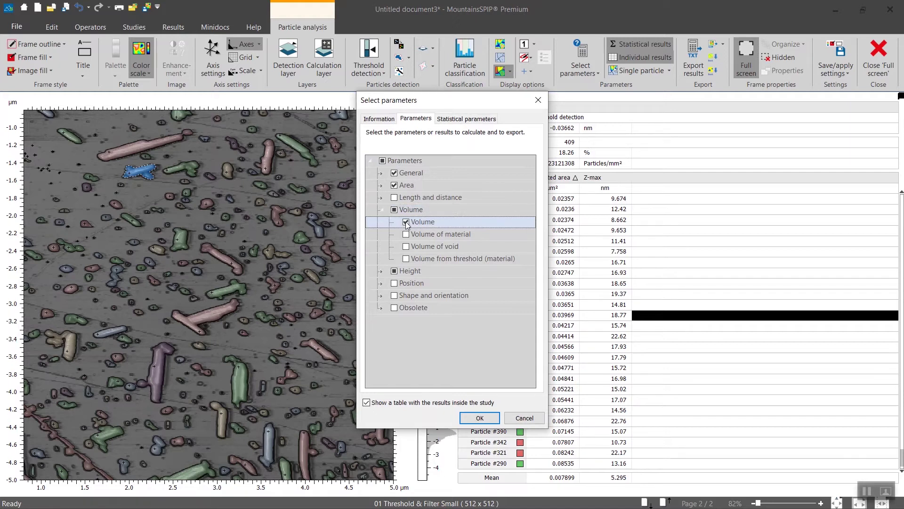
click(479, 418)
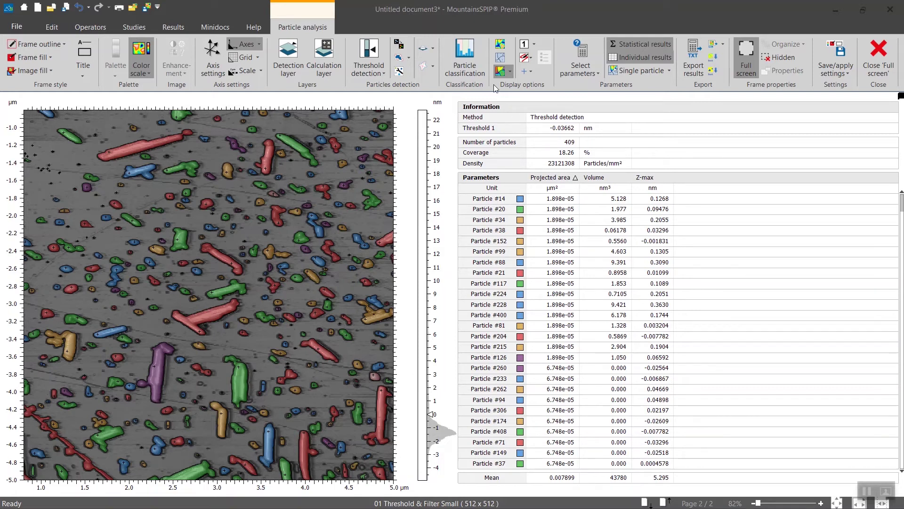
Step: Switch the image to a height colour map and save the frame settings as default
click(502, 45)
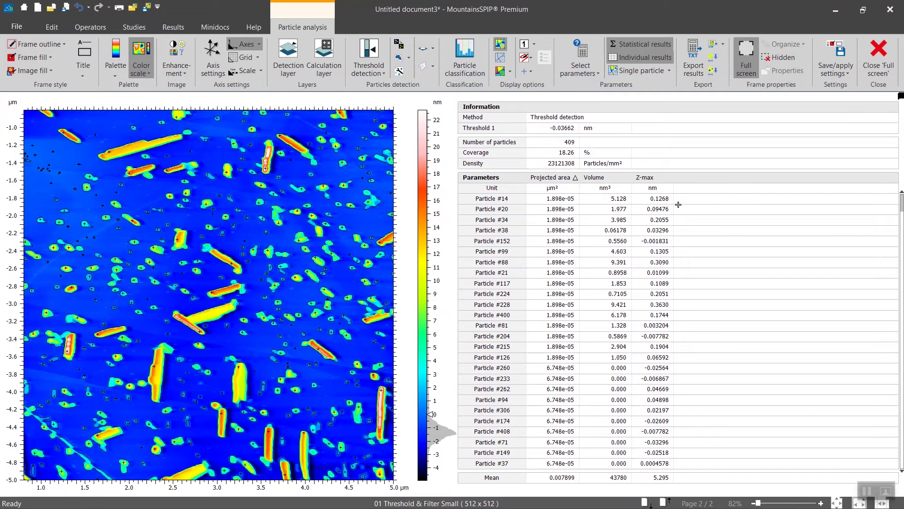
click(846, 74)
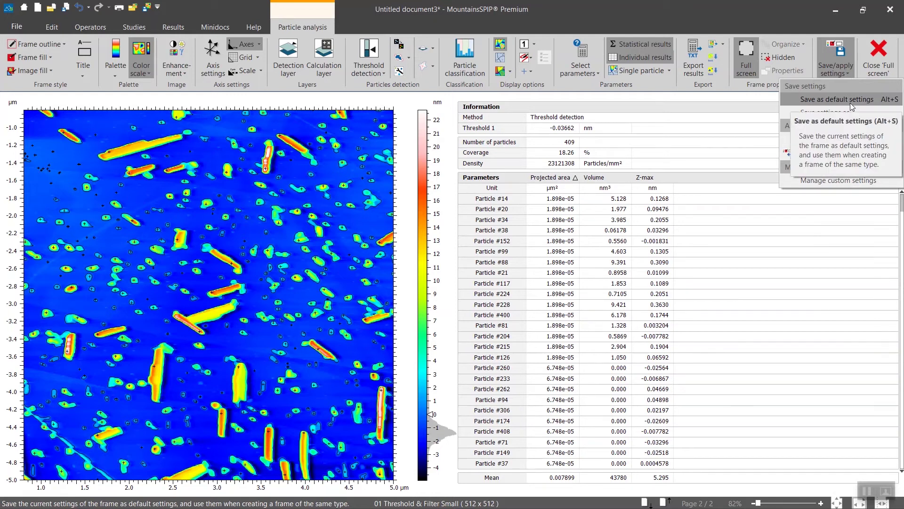
click(850, 100)
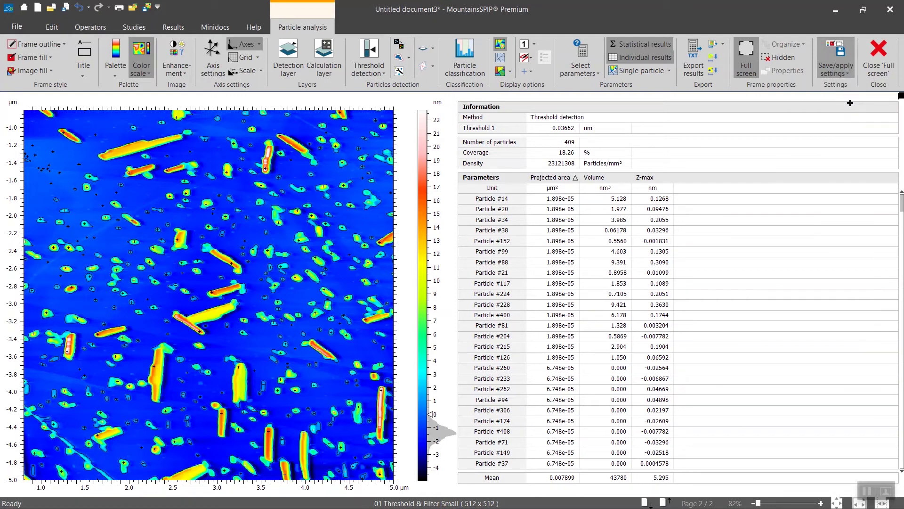
Step: Edit the height colour palette so low areas appear in lighter blues
click(113, 76)
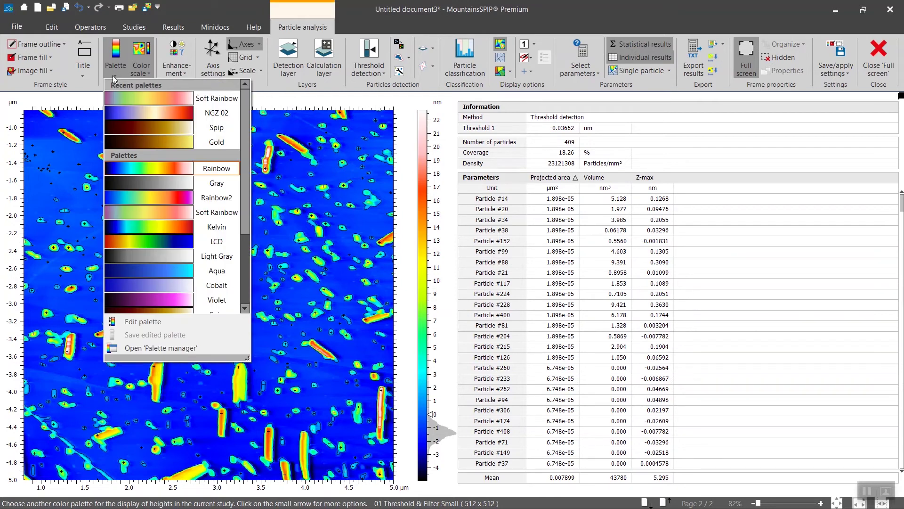
click(116, 321)
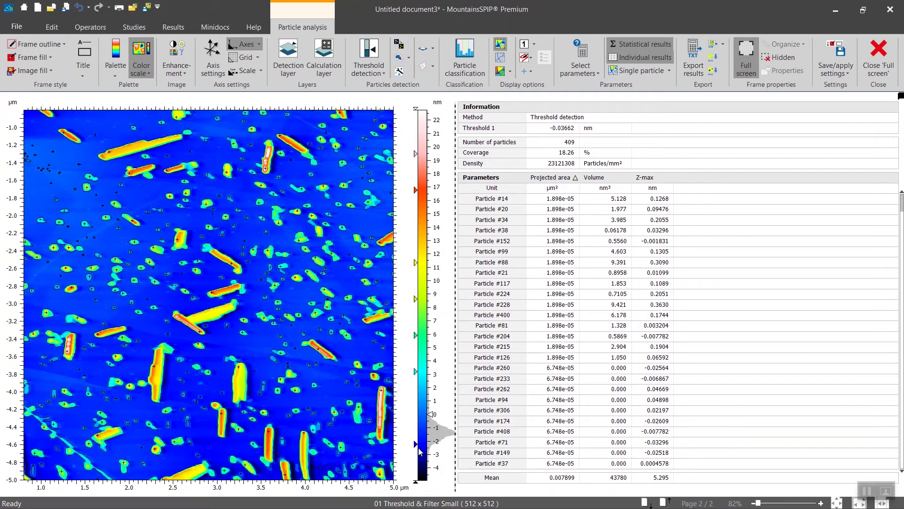
drag(416, 372, 417, 417)
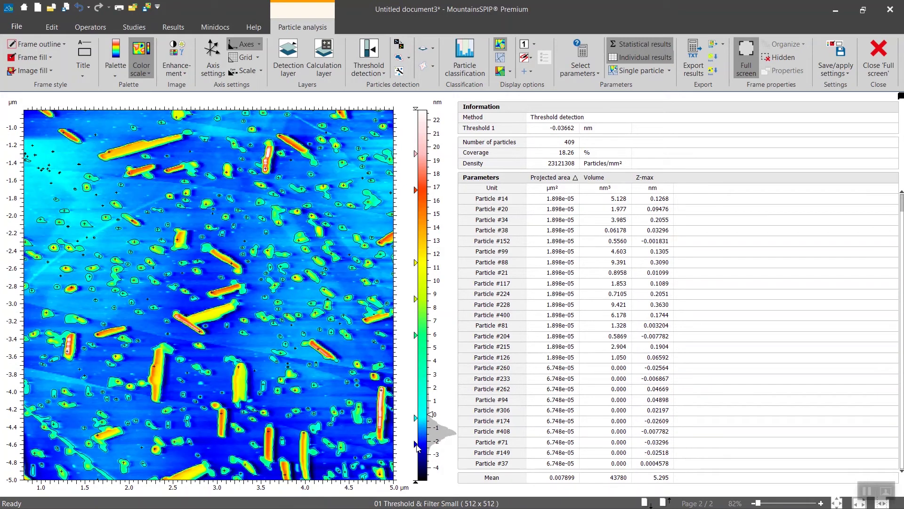
drag(417, 414, 417, 408)
click(117, 78)
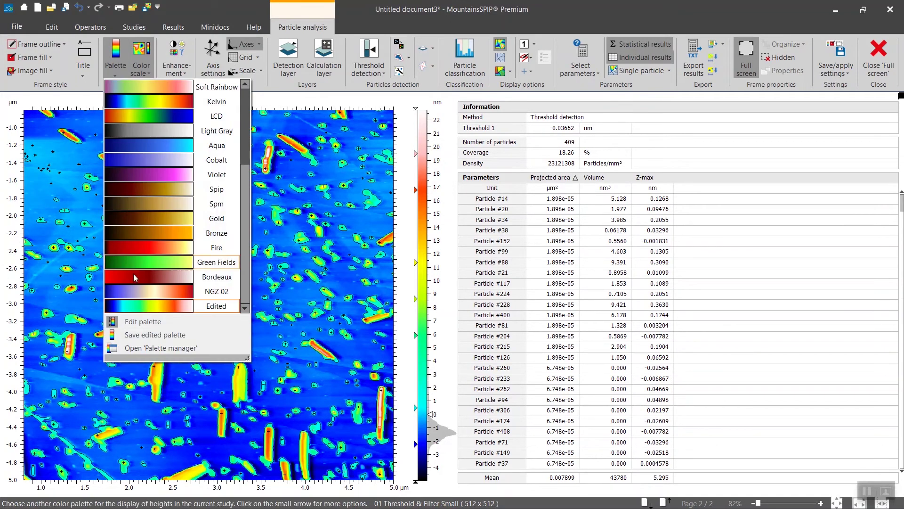
click(125, 318)
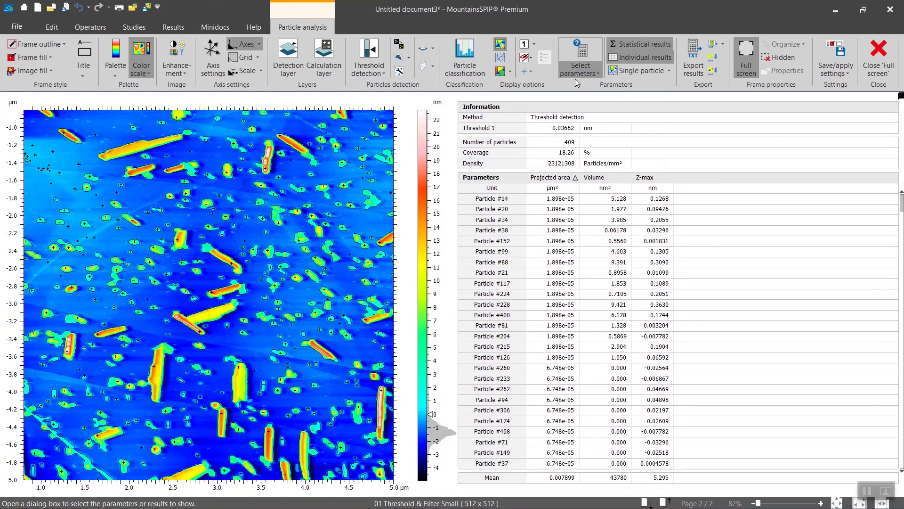
Step: Open parameter selection and review the Information and Statistical parameters tabs, with only Mean ticked
click(586, 49)
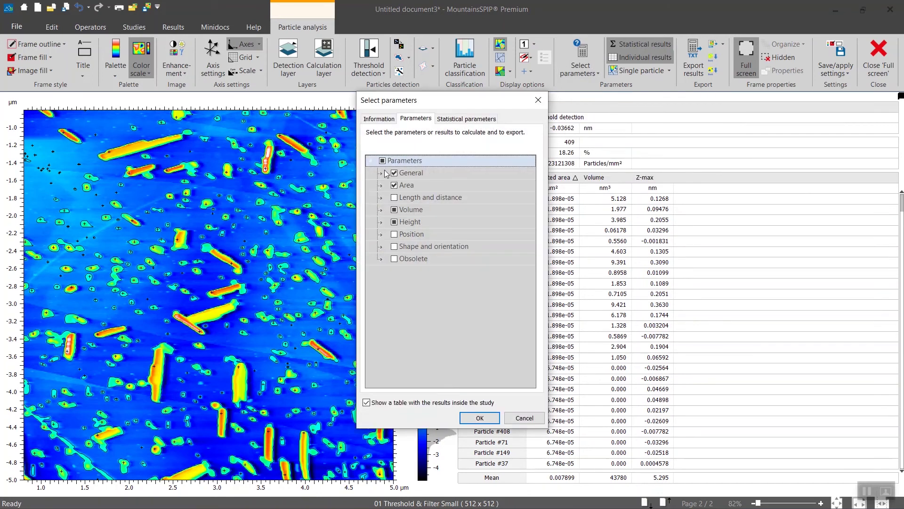
click(380, 119)
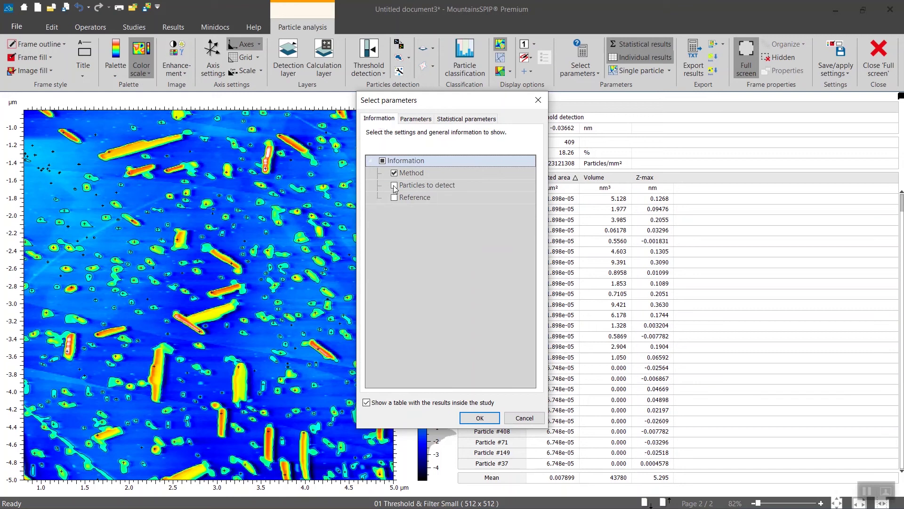
click(470, 122)
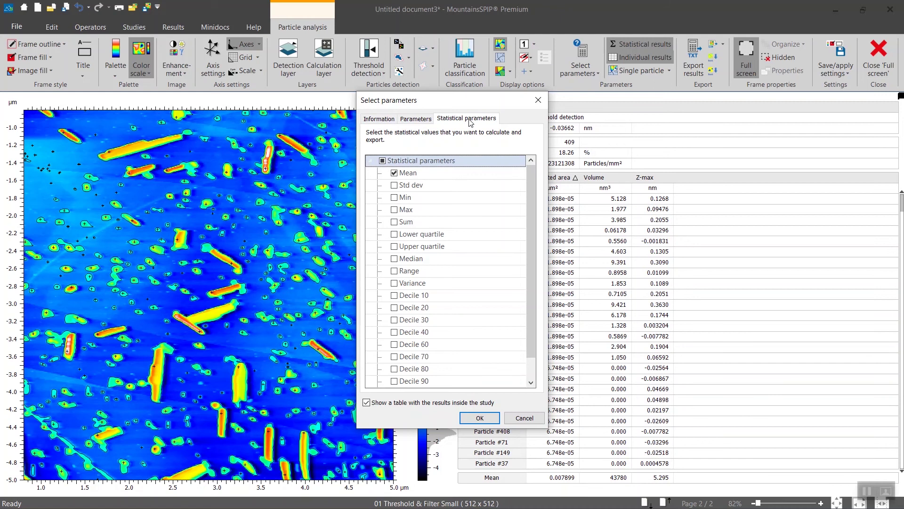
key(F1)
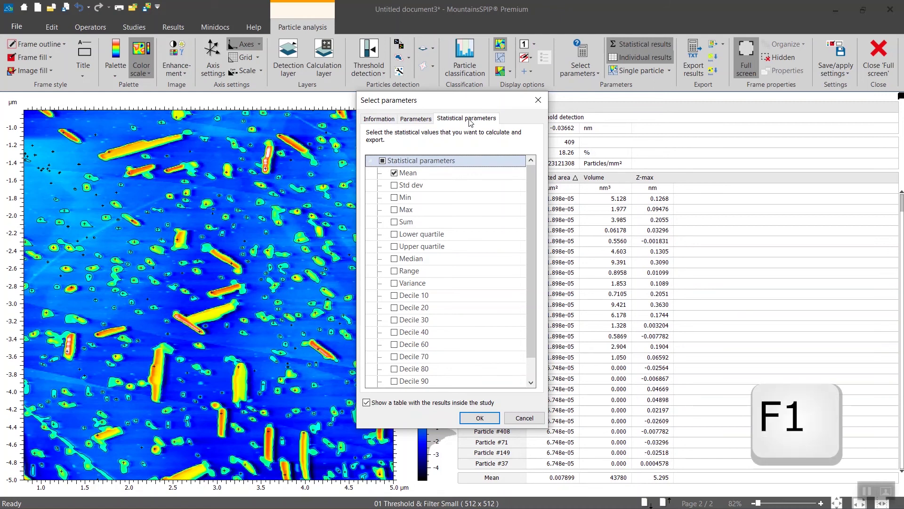
key(F1)
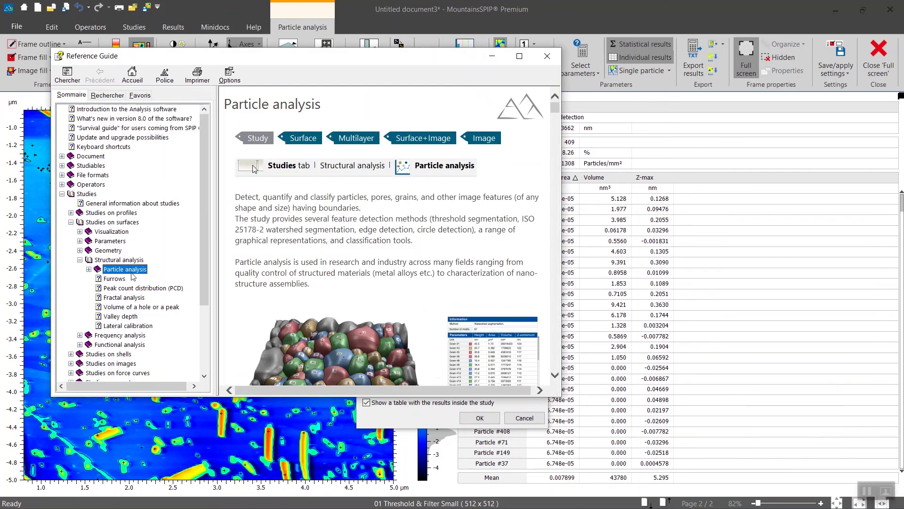
click(89, 269)
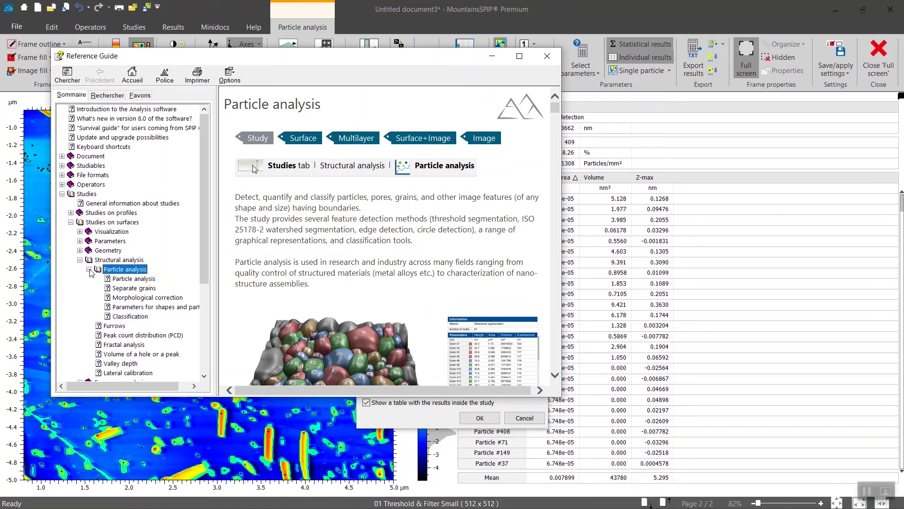
click(139, 308)
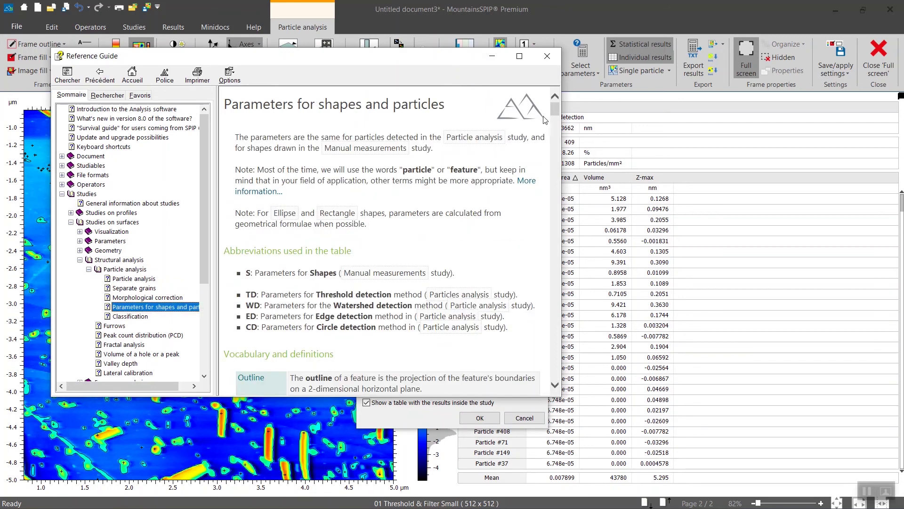
drag(554, 113, 558, 134)
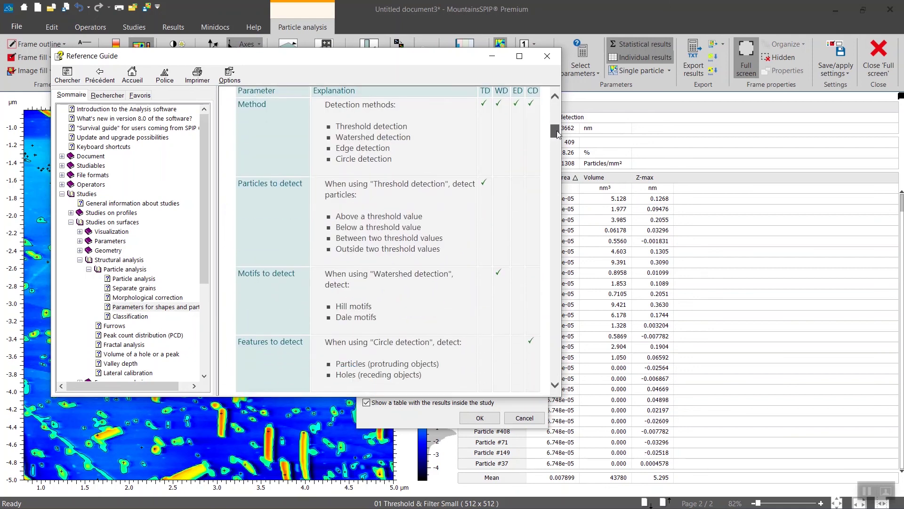
drag(558, 134, 555, 146)
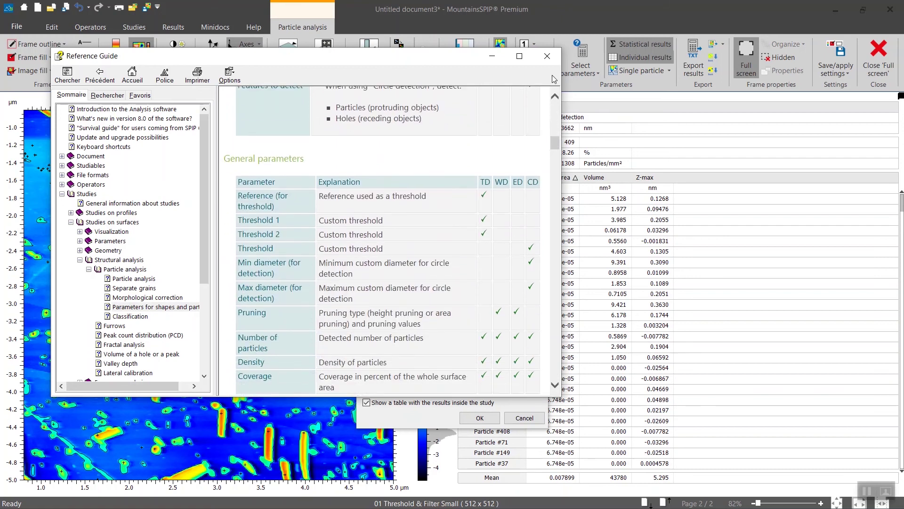
Step: Close the Reference Guide and apply the chosen parameters and Mean statistic to the table
click(549, 61)
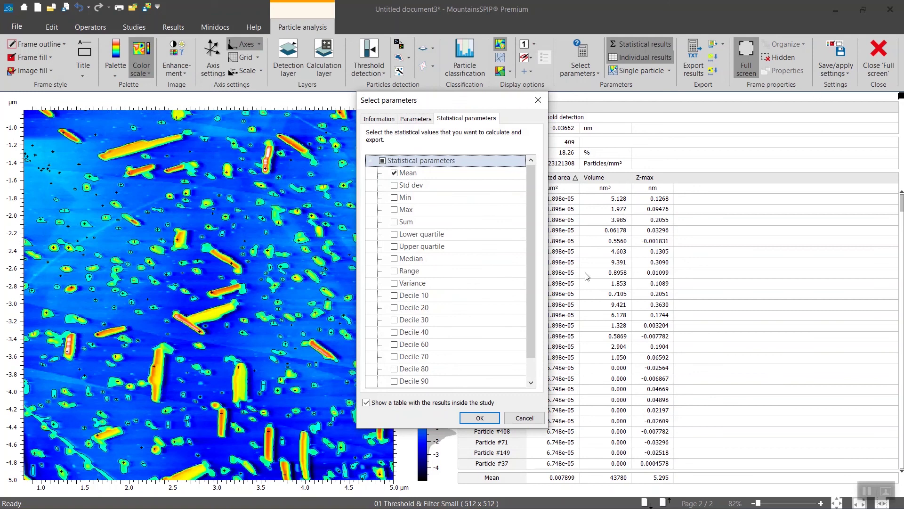
click(470, 420)
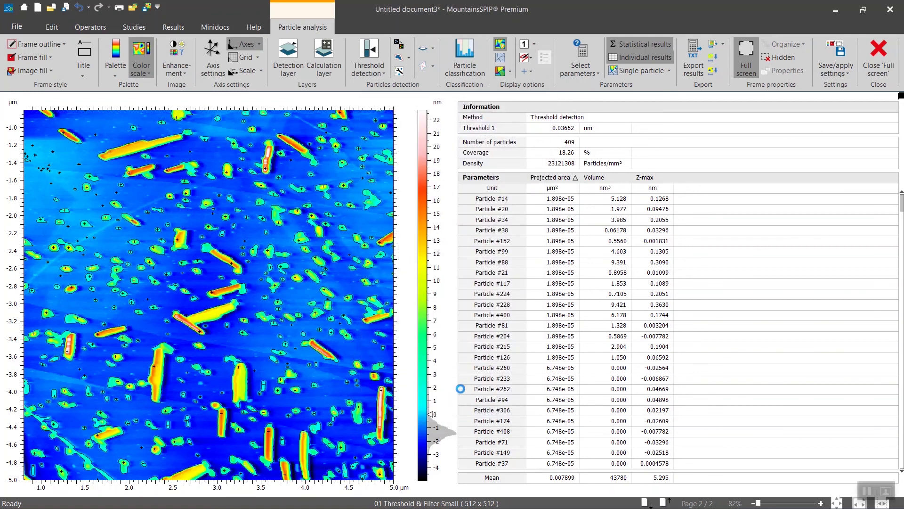